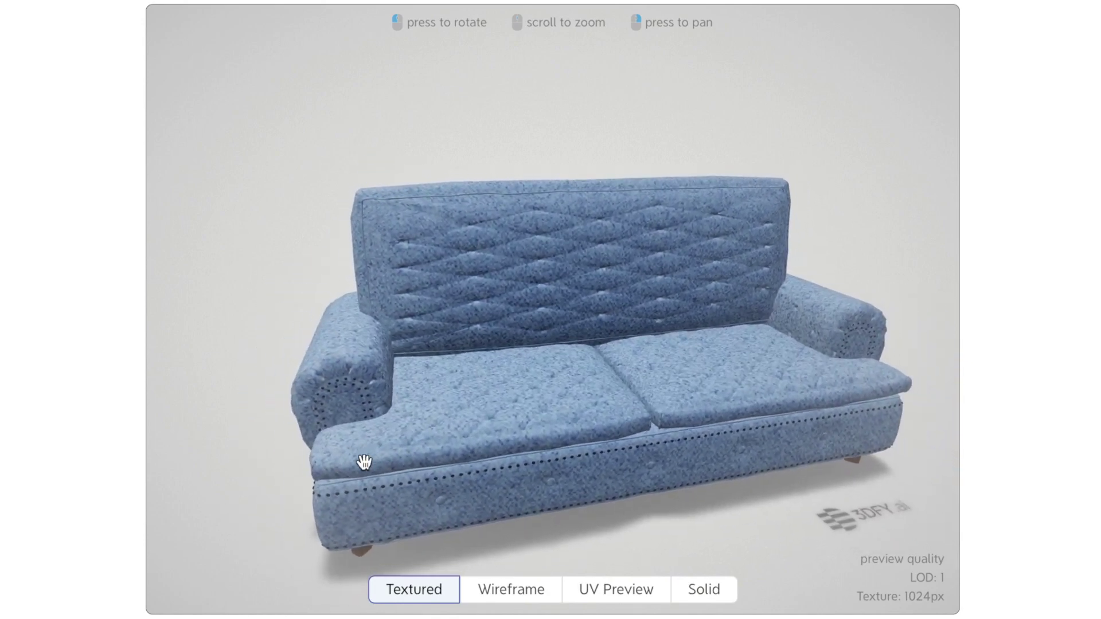
# Preview the demo sofa in Wireframe and UV Preview modes and orbit it slightly.
pyautogui.click(511, 590)
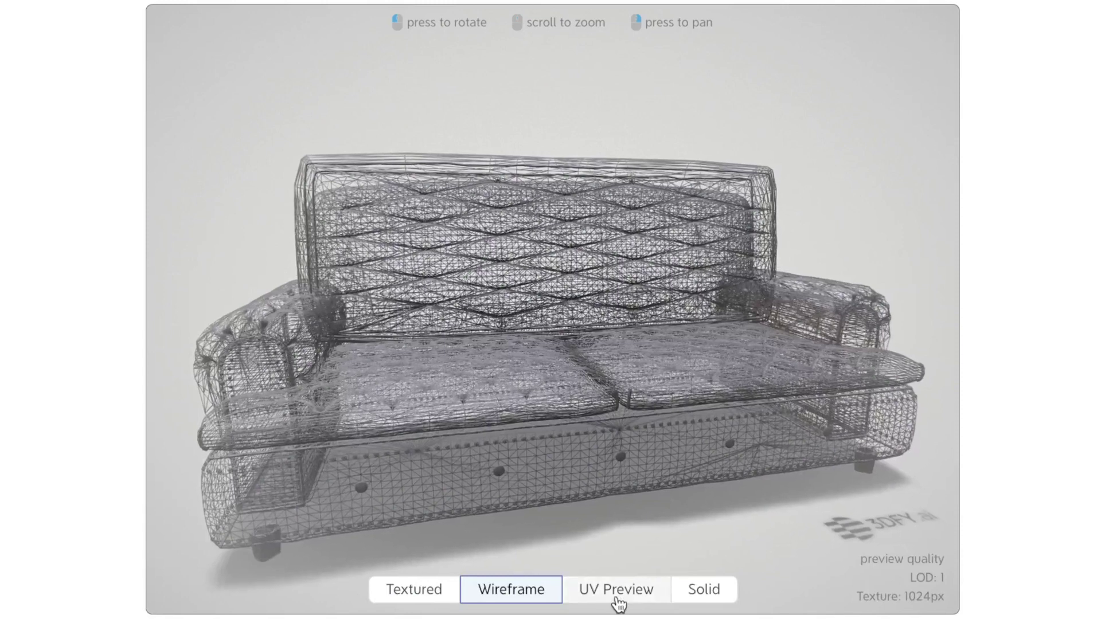
pyautogui.click(617, 590)
pyautogui.moveTo(300, 413); pyautogui.dragTo(233, 467)
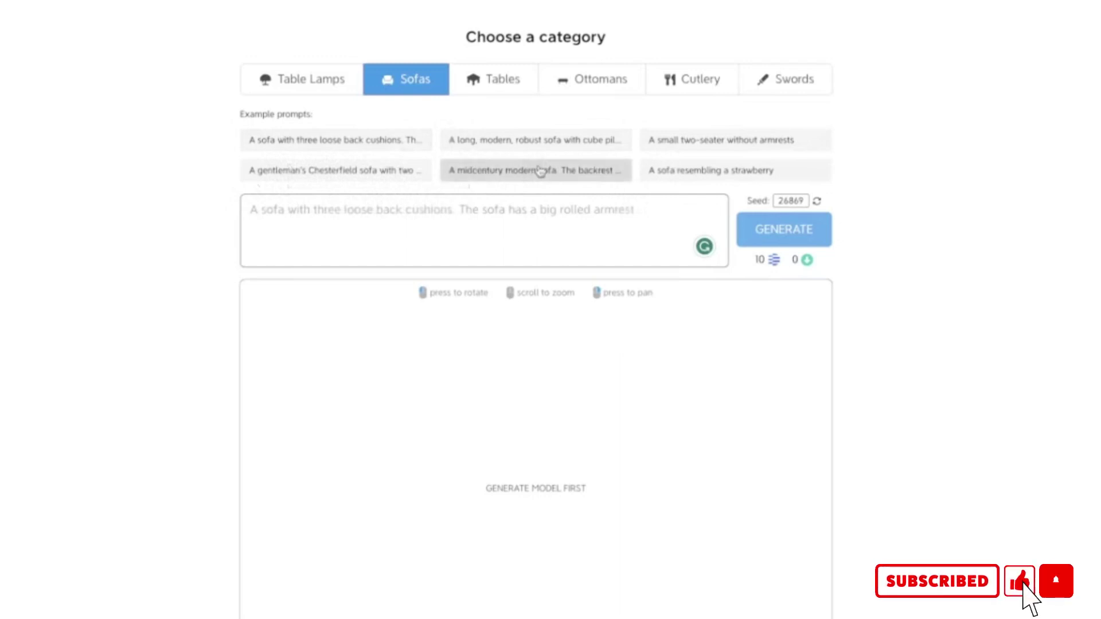
# Fill the prompt box with the example 'A sofa resembling a strawberry'.
pyautogui.click(327, 227)
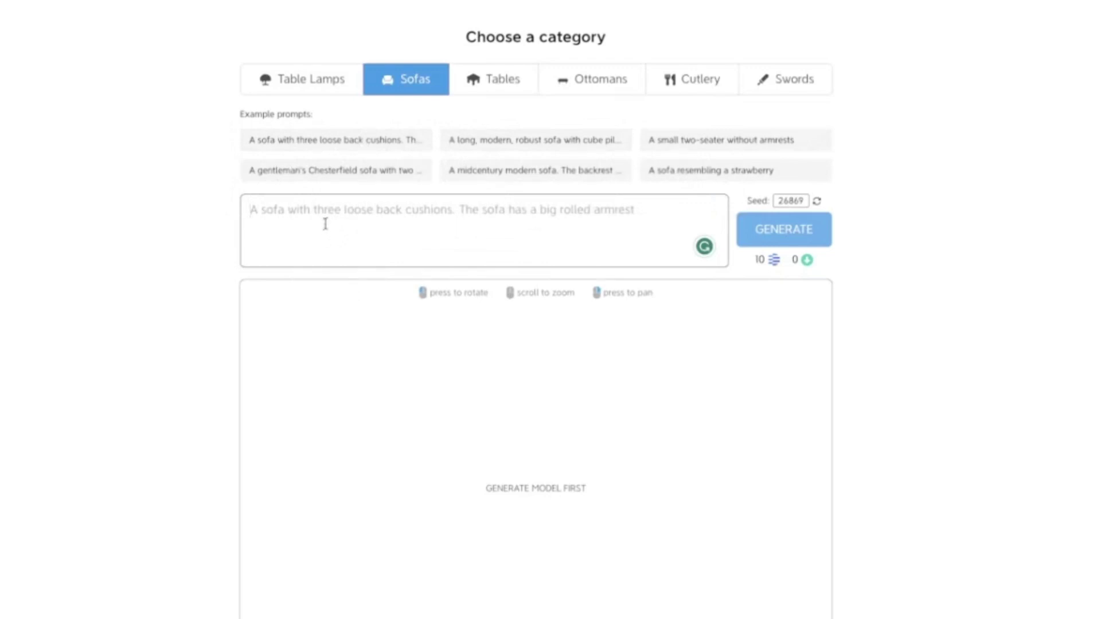
pyautogui.click(692, 170)
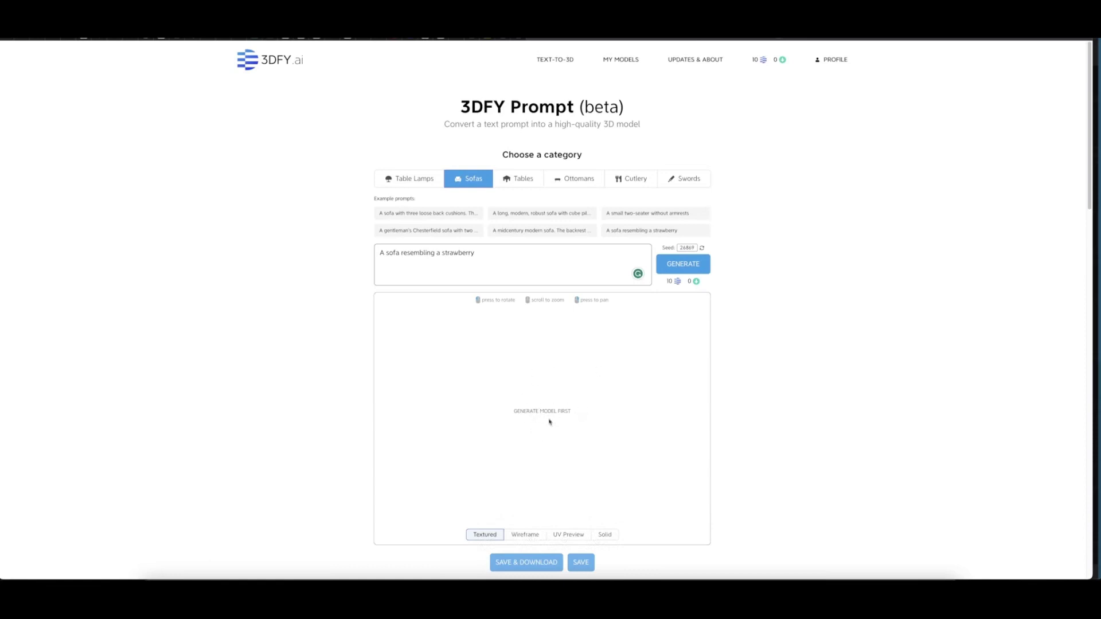
# Generate a 3D model from the strawberry sofa prompt.
pyautogui.click(680, 265)
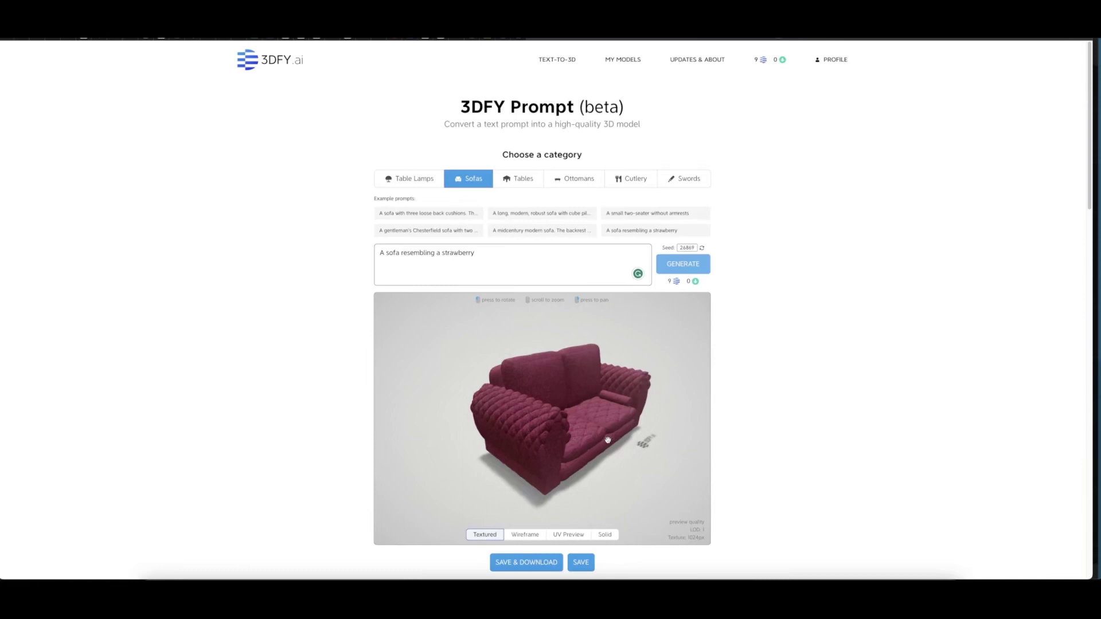
# Inspect the generated sofa as a wireframe, then show its checker UV Preview texture.
pyautogui.moveTo(596, 442); pyautogui.dragTo(482, 516)
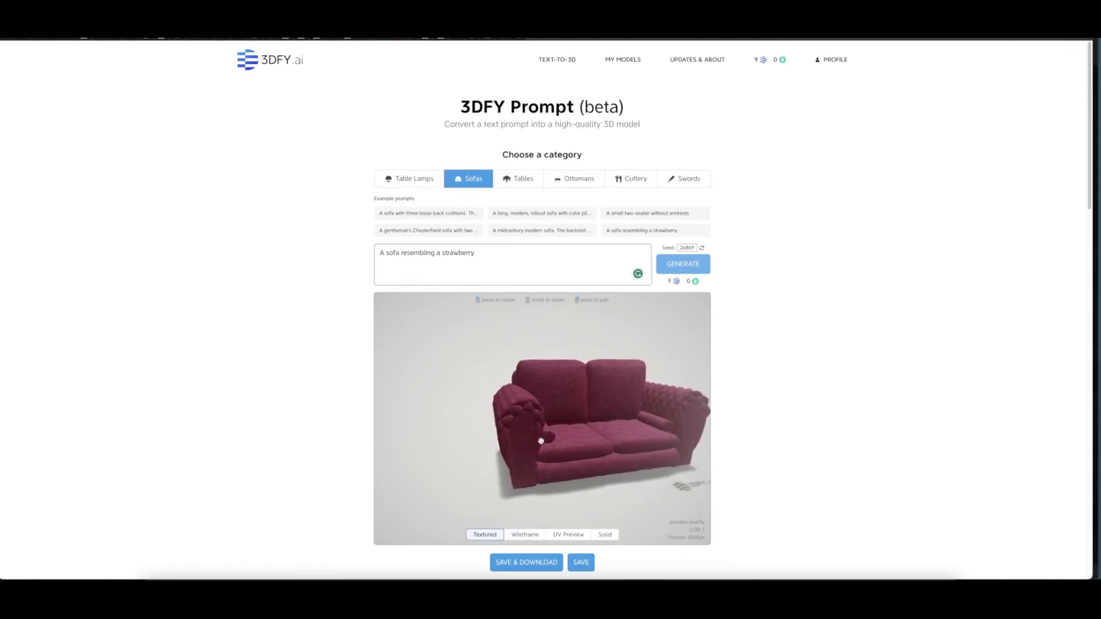
pyautogui.moveTo(517, 439)
pyautogui.mouseDown()
pyautogui.moveTo(497, 438)
pyautogui.moveTo(519, 437)
pyautogui.mouseUp()
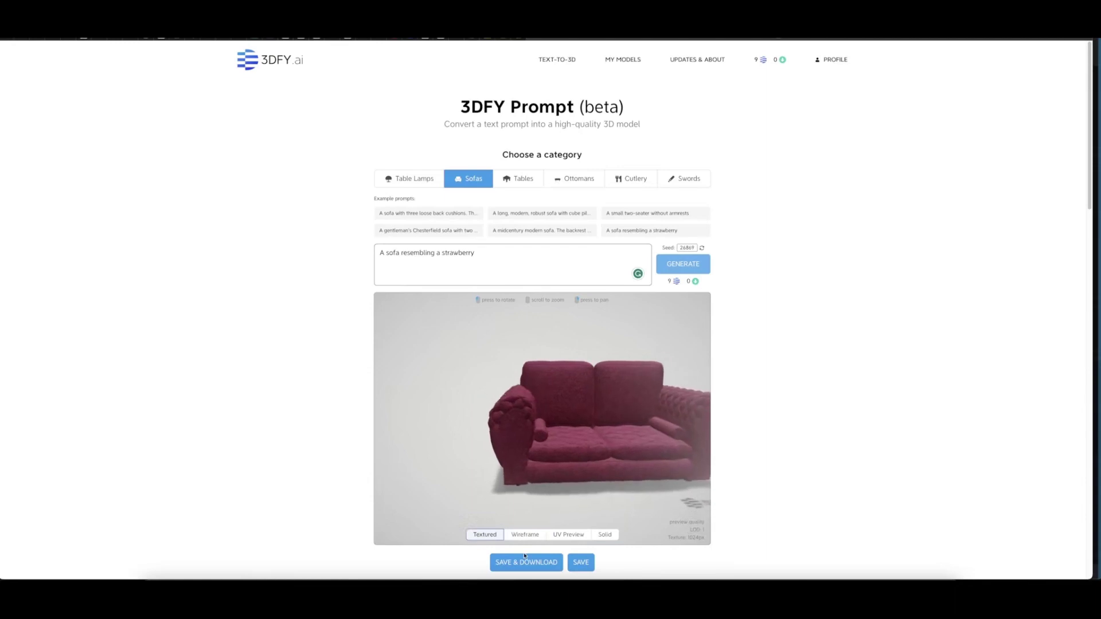
pyautogui.click(525, 535)
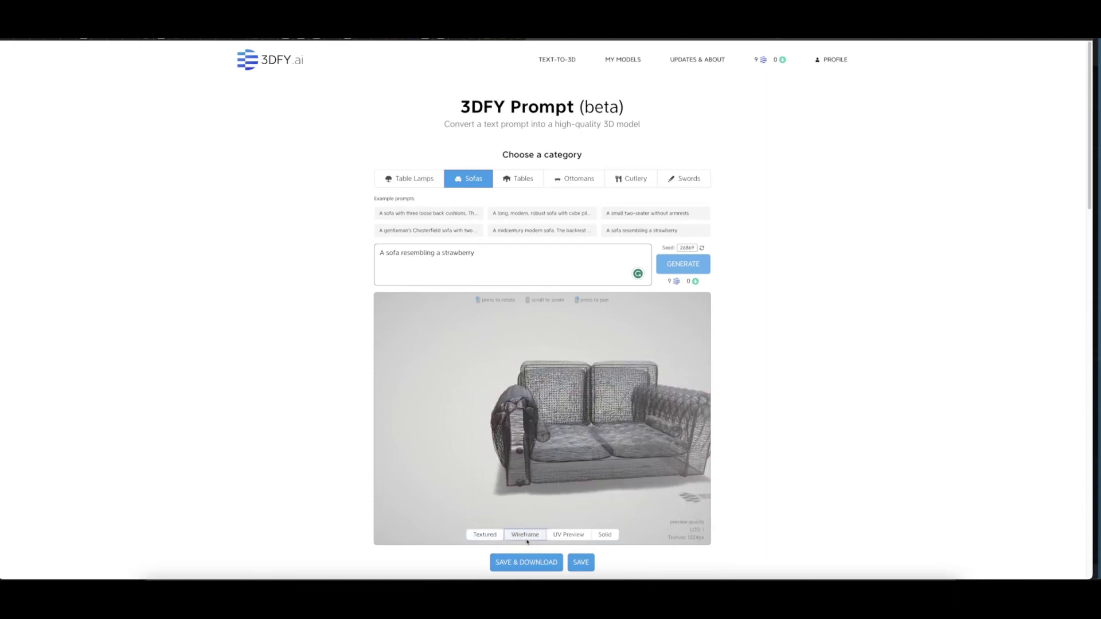
pyautogui.moveTo(599, 472); pyautogui.dragTo(475, 462)
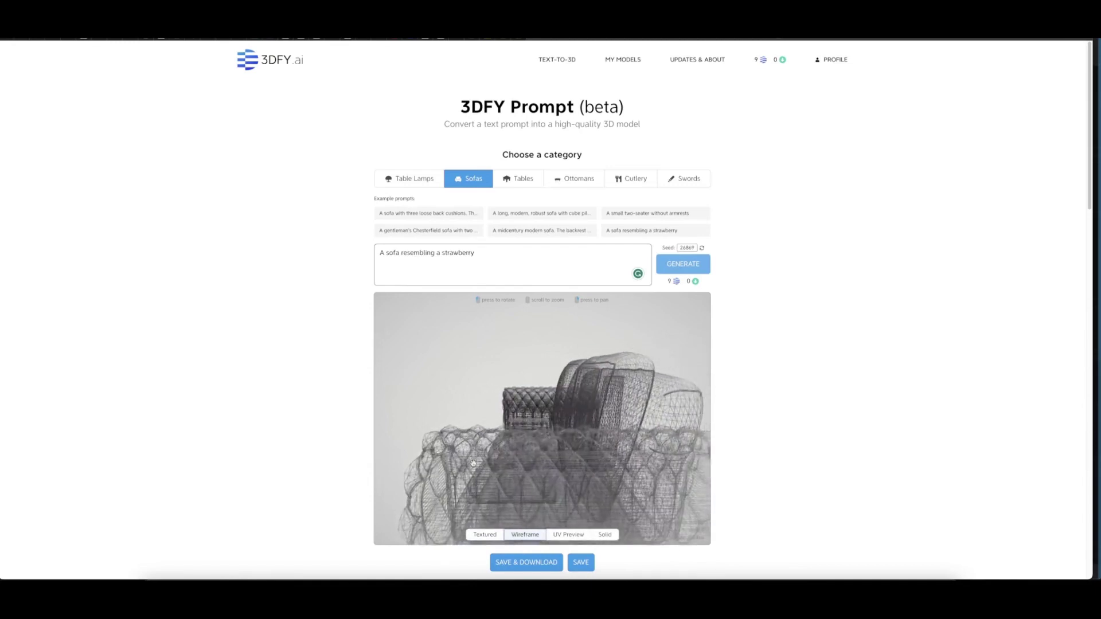
pyautogui.click(568, 534)
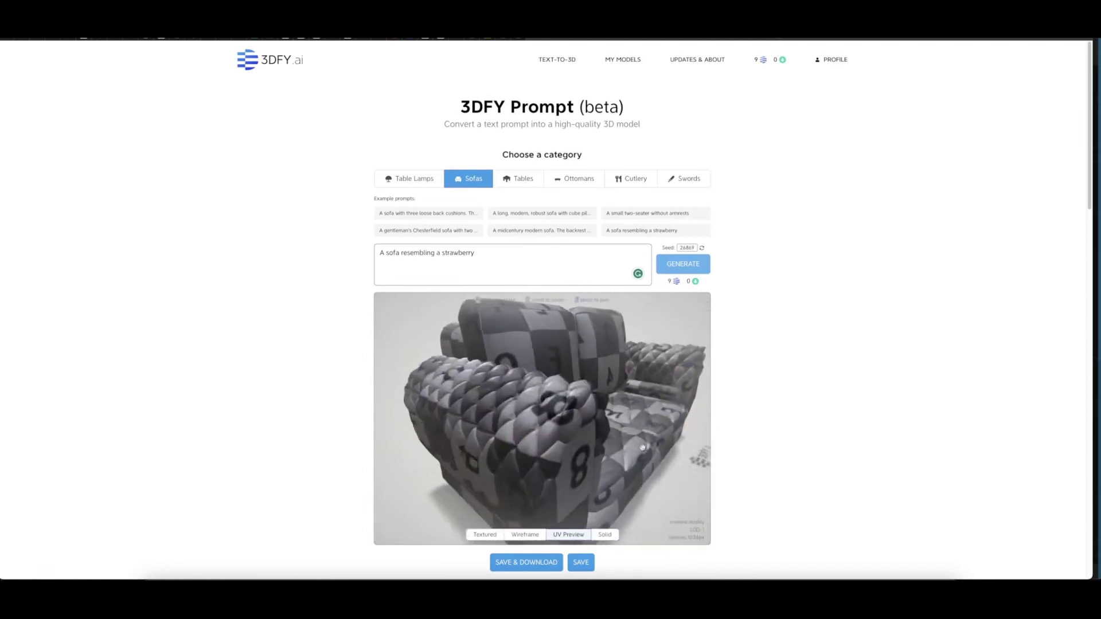
pyautogui.moveTo(643, 448); pyautogui.dragTo(620, 439)
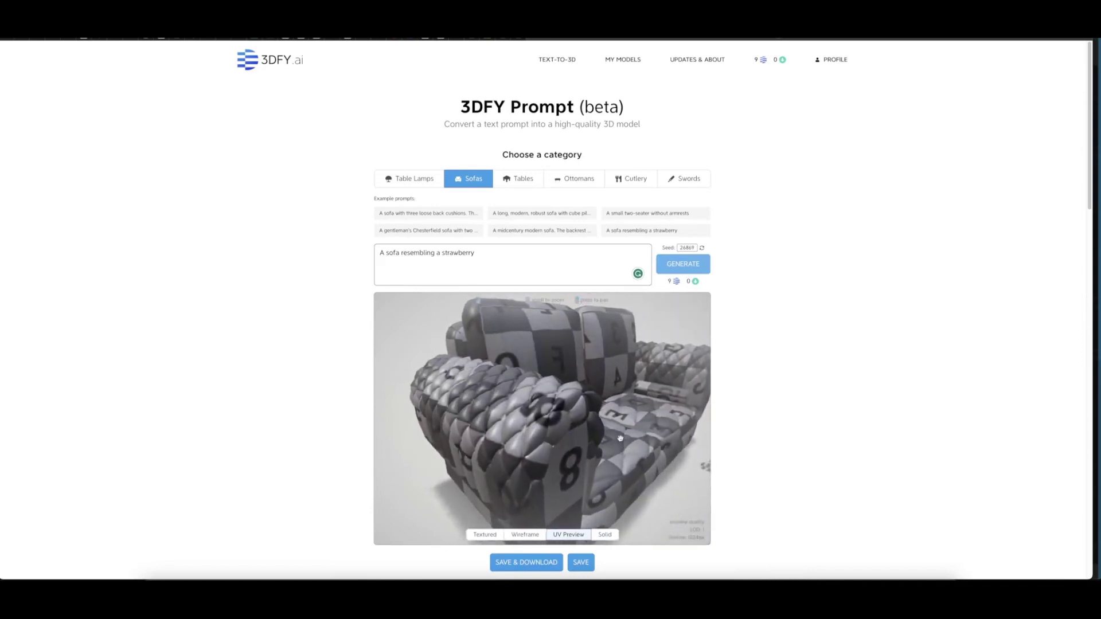
# Restore the sofa's textured look and open its Save & Download options.
pyautogui.click(605, 534)
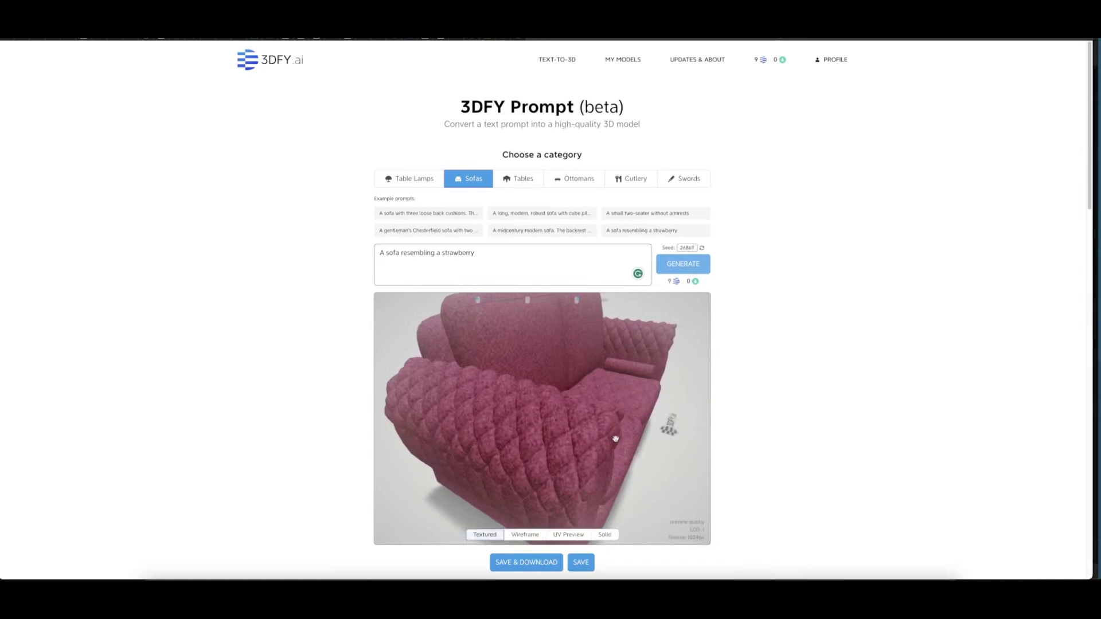
pyautogui.scroll(-5, 615, 439)
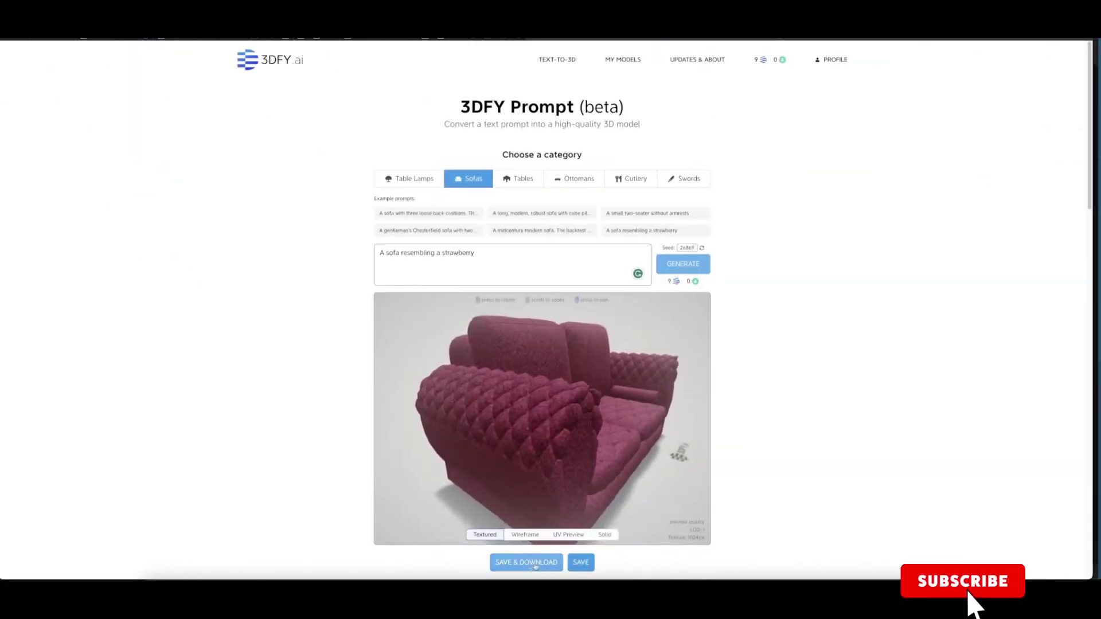
pyautogui.click(528, 566)
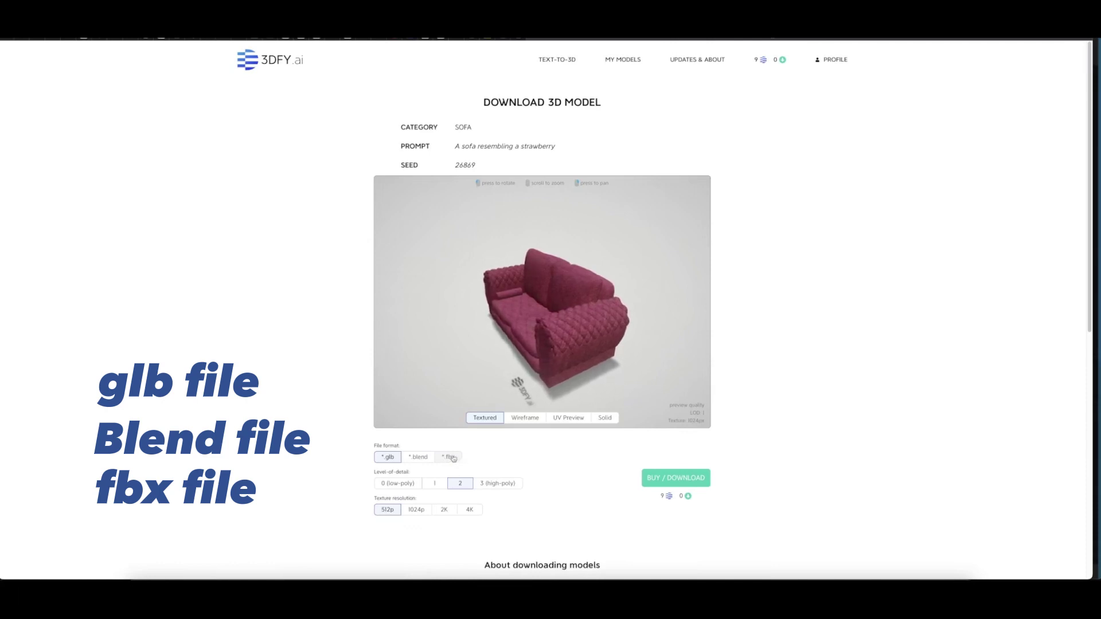
pyautogui.scroll(-1, 396, 439)
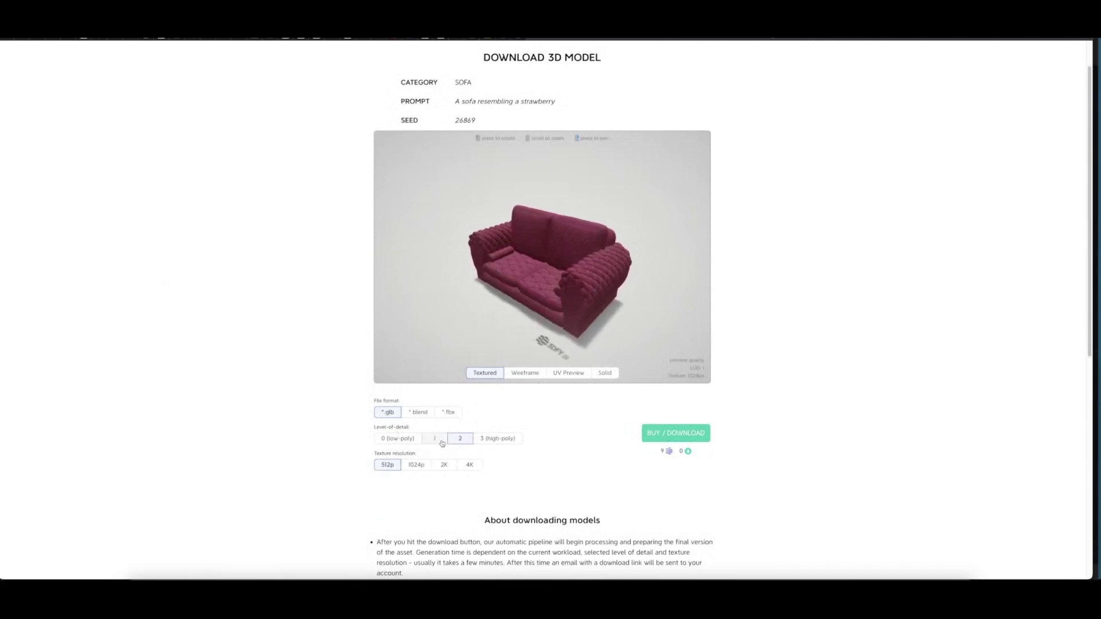
pyautogui.click(489, 439)
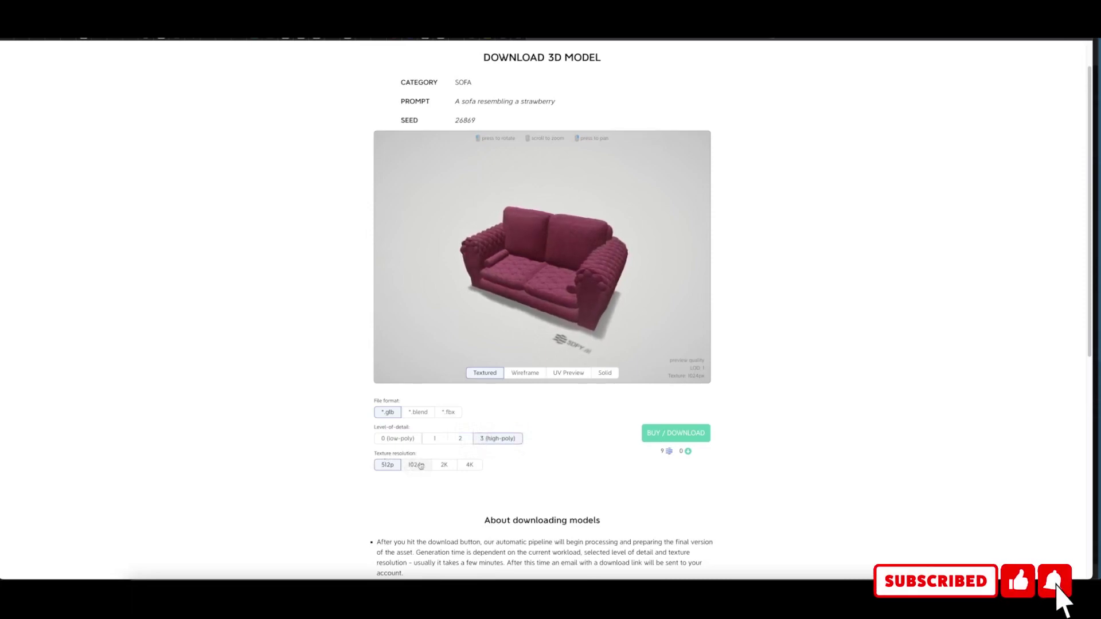
pyautogui.click(420, 466)
pyautogui.click(450, 465)
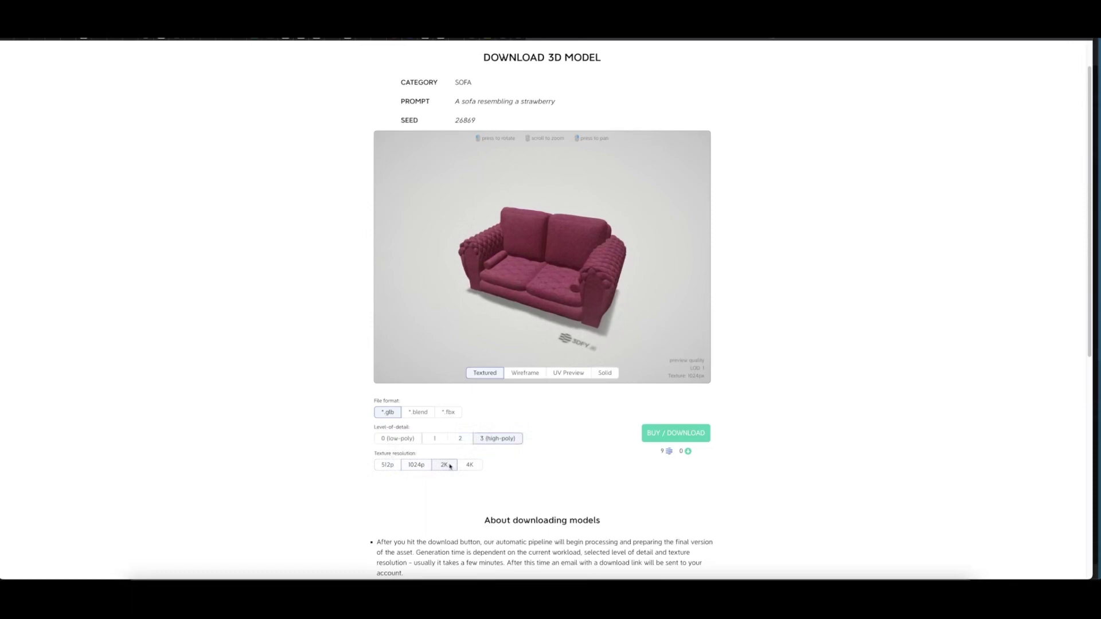
pyautogui.click(469, 466)
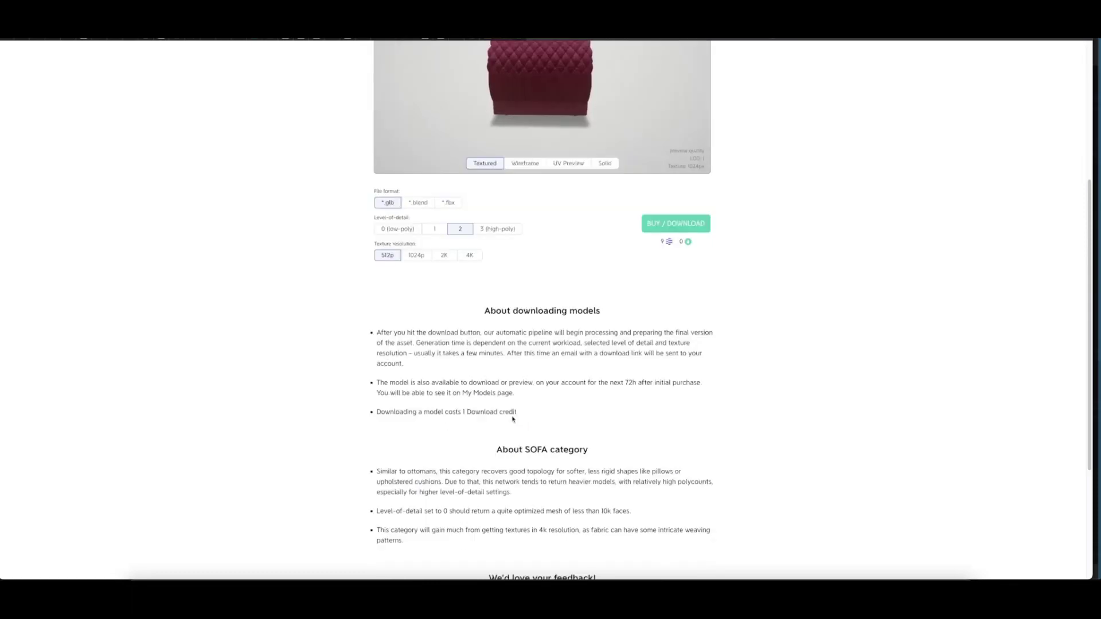
pyautogui.scroll(3, 587, 410)
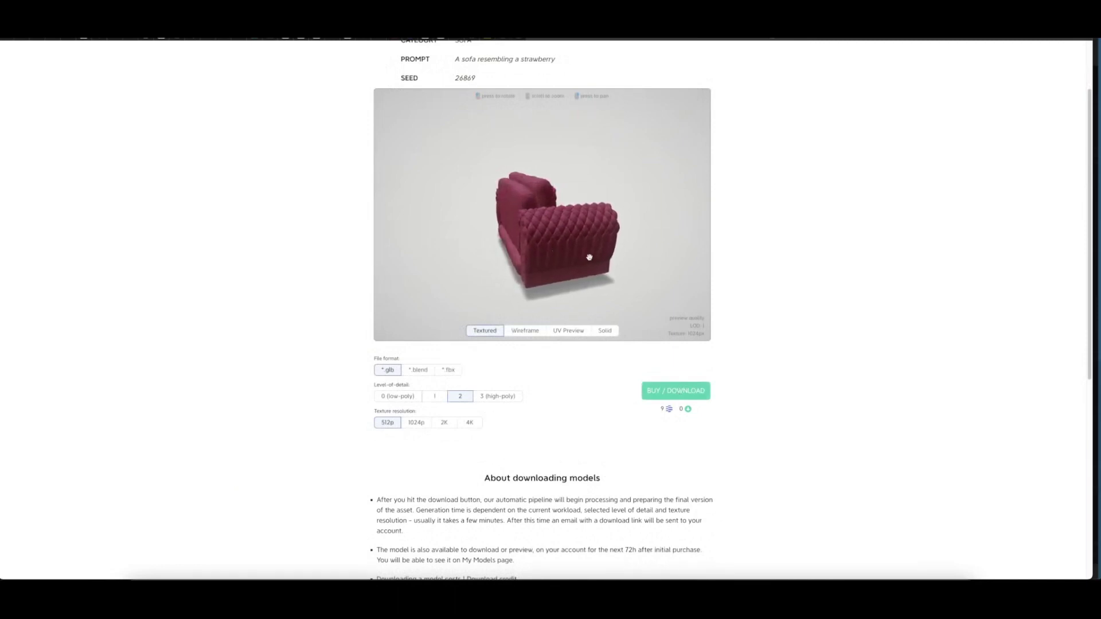
pyautogui.scroll(-1, 597, 430)
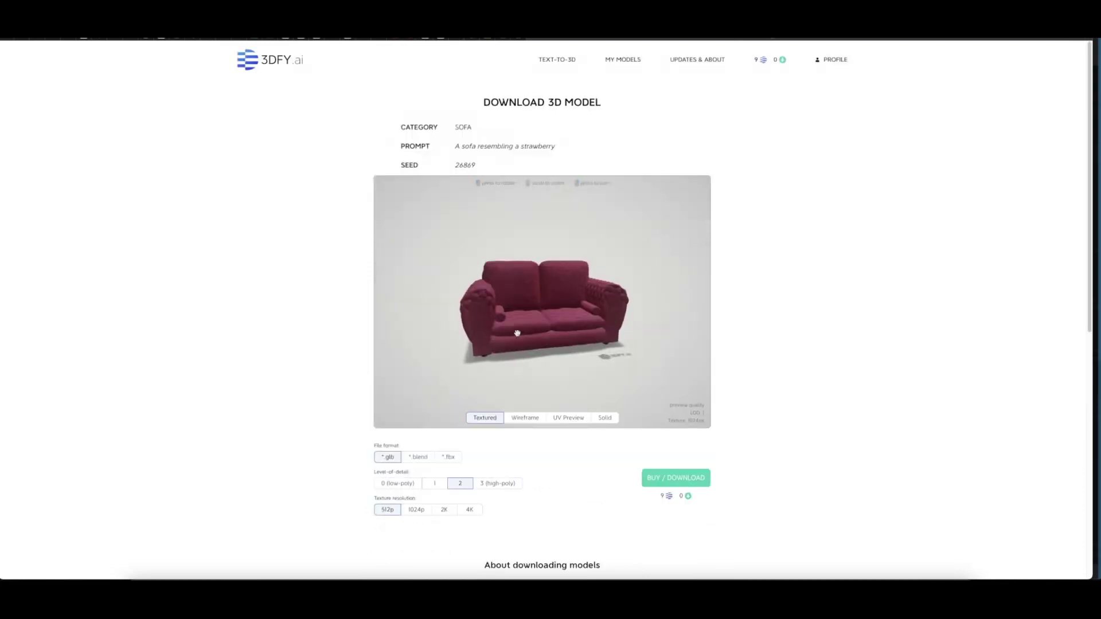
pyautogui.moveTo(499, 343); pyautogui.dragTo(470, 379)
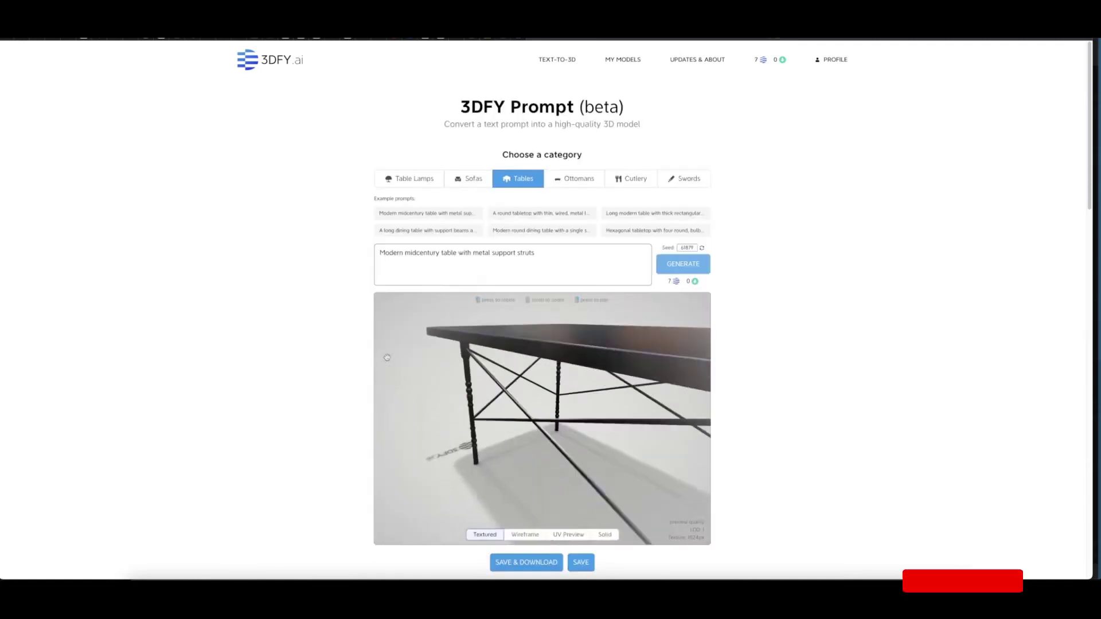
# Orbit and zoom around the generated midcentury table to inspect it from several angles.
pyautogui.moveTo(503, 371); pyautogui.dragTo(644, 366)
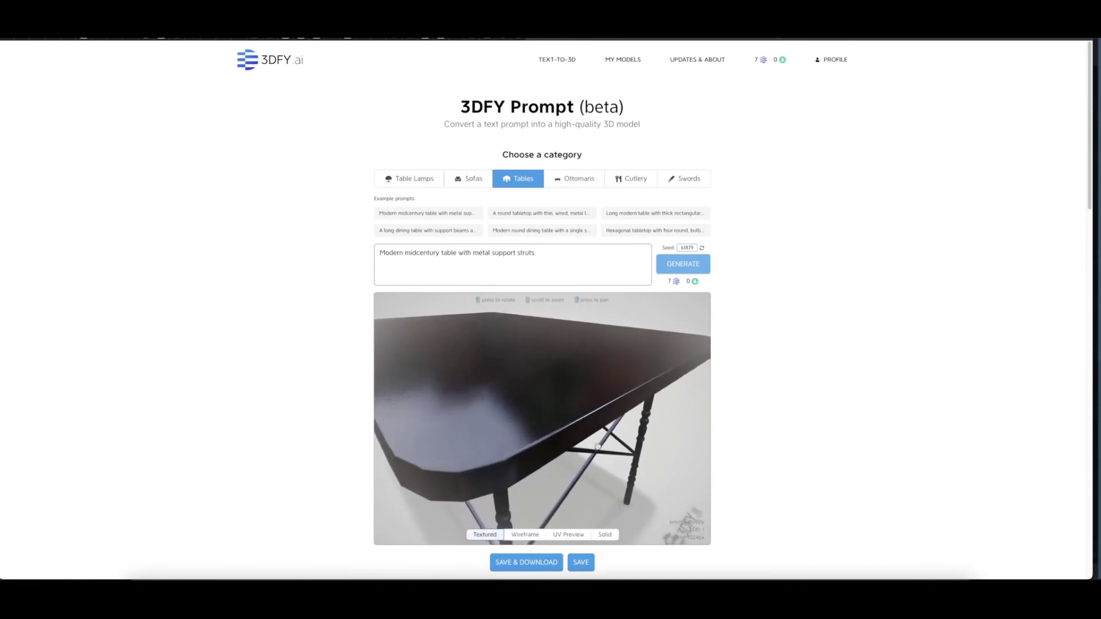
pyautogui.moveTo(595, 446); pyautogui.dragTo(545, 457)
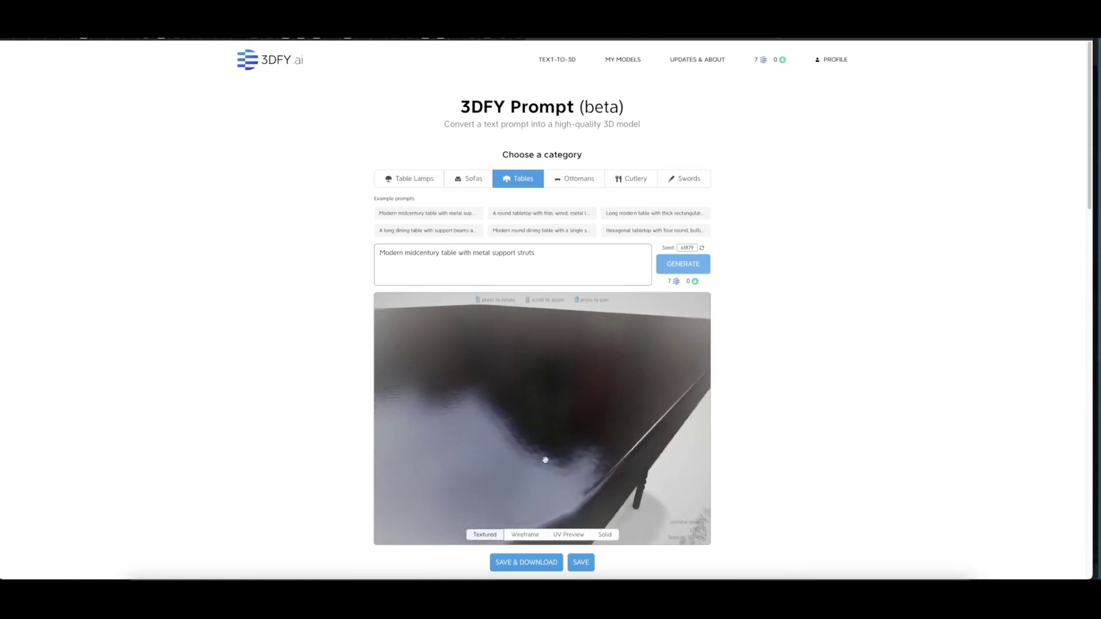
pyautogui.scroll(-2, 546, 461)
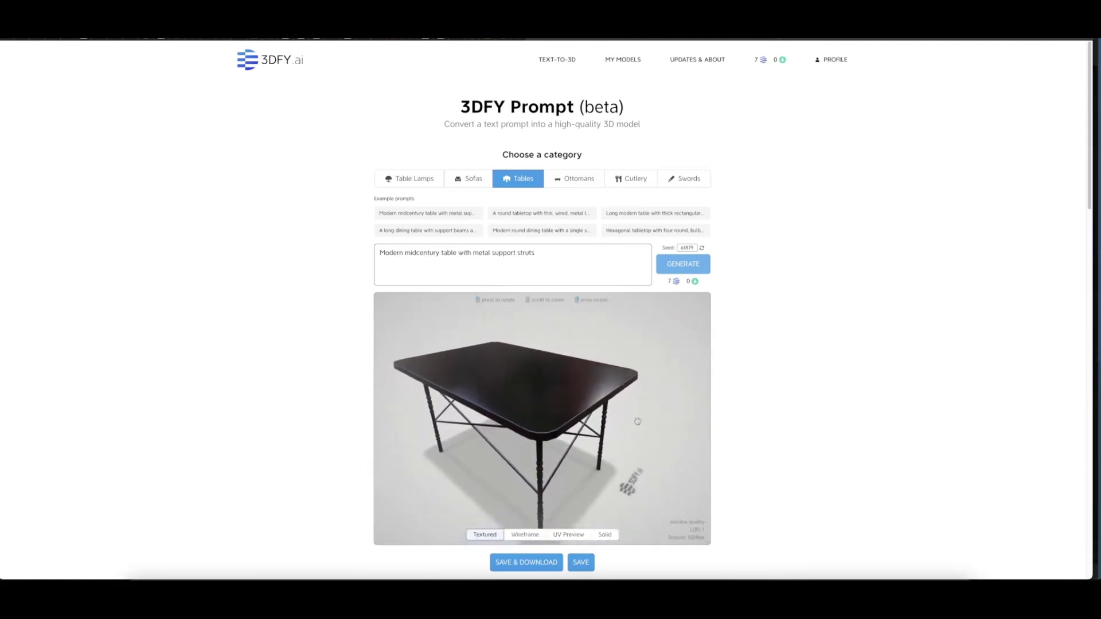
pyautogui.moveTo(638, 422); pyautogui.dragTo(469, 426)
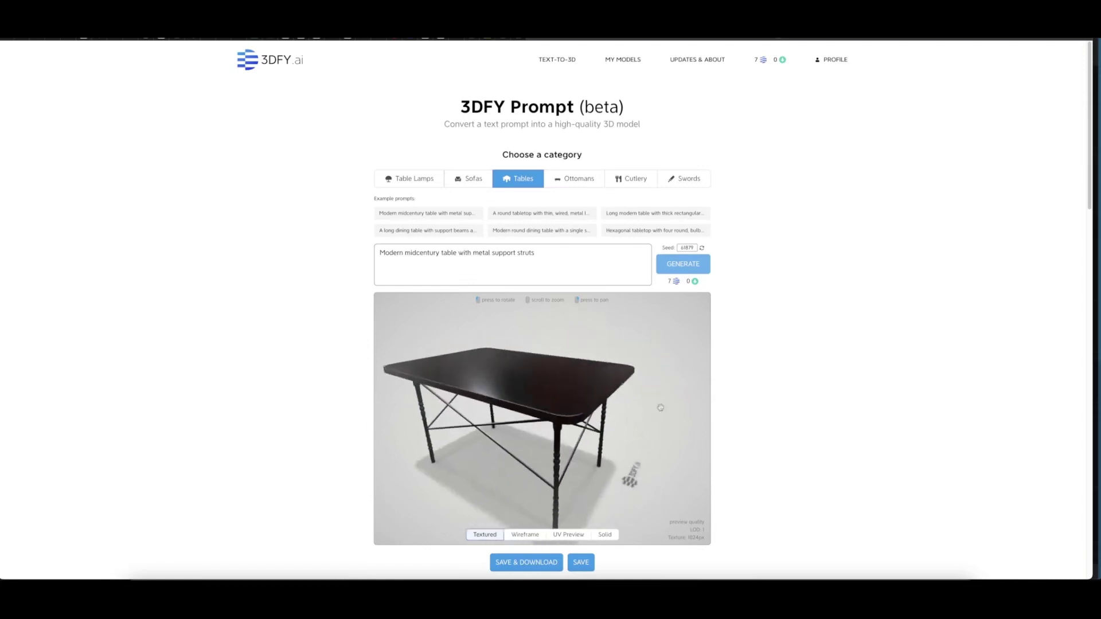
pyautogui.moveTo(476, 428); pyautogui.dragTo(662, 419)
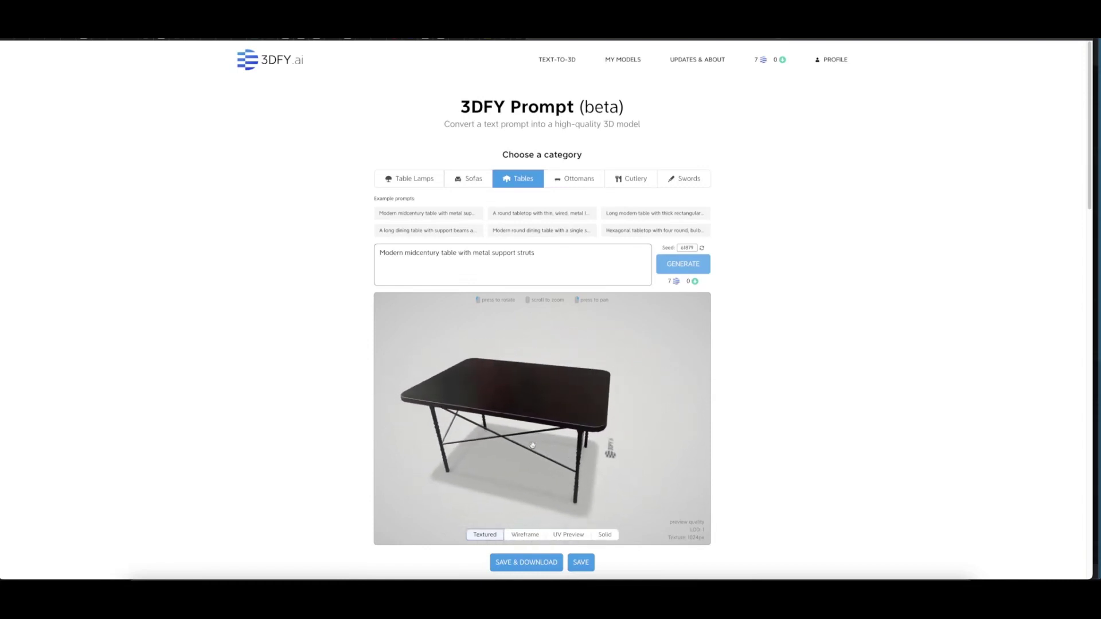
pyautogui.scroll(5, 534, 445)
pyautogui.scroll(-5, 532, 446)
pyautogui.scroll(10, 533, 445)
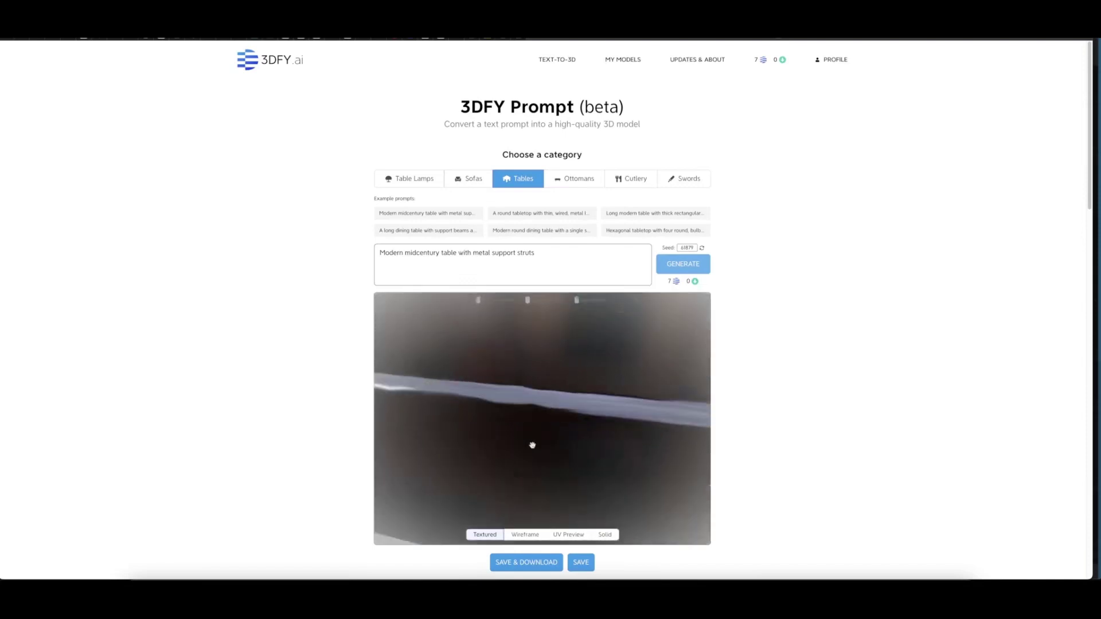
pyautogui.scroll(-10, 532, 446)
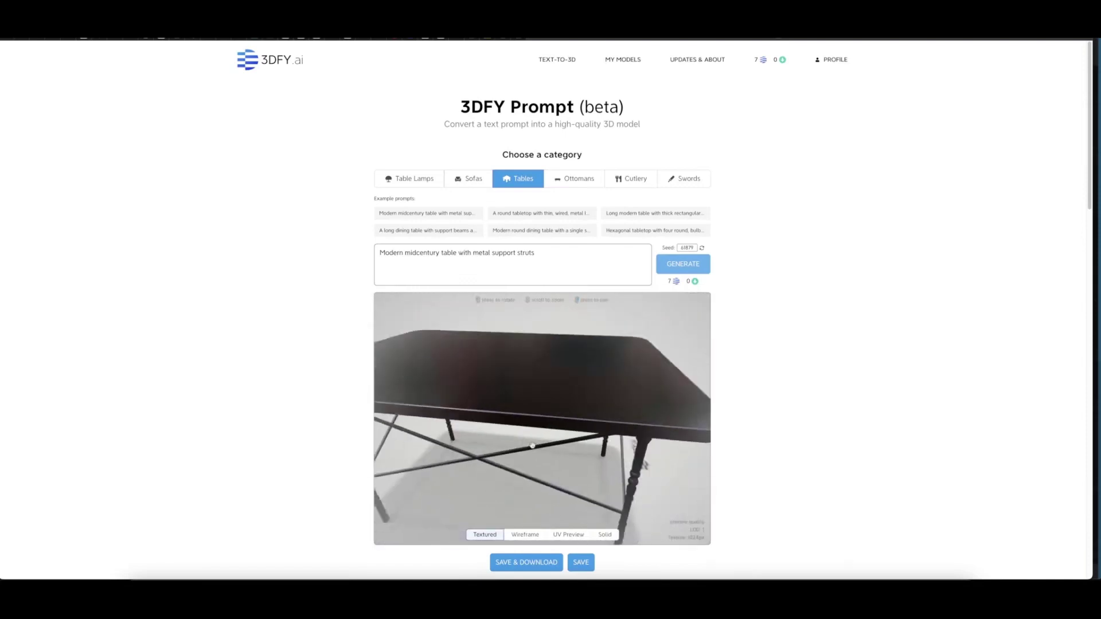
pyautogui.moveTo(532, 445); pyautogui.dragTo(582, 451)
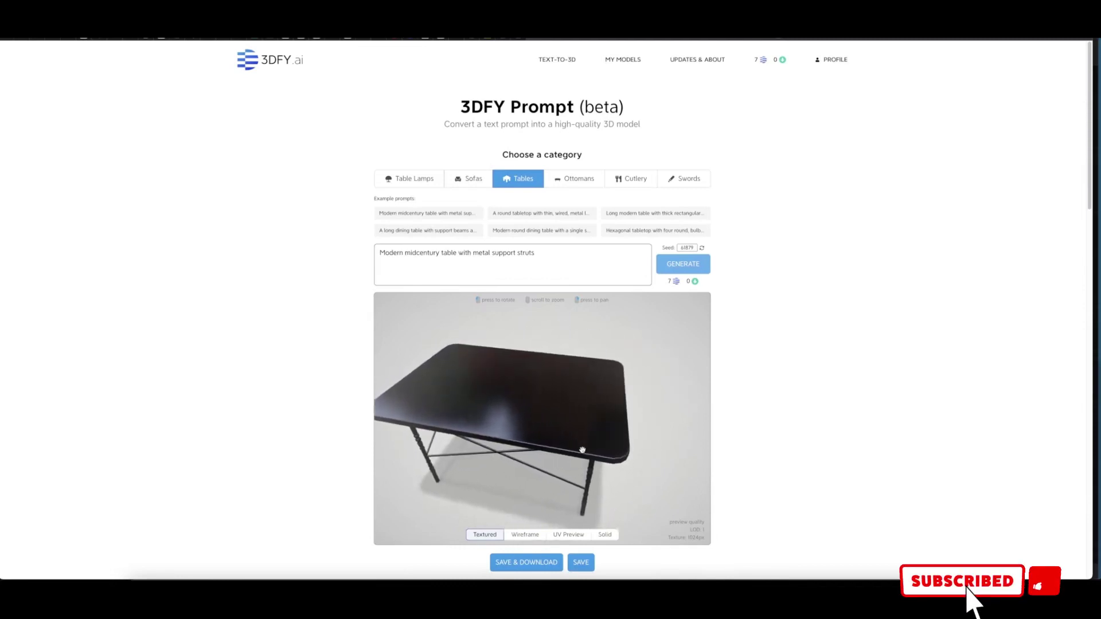